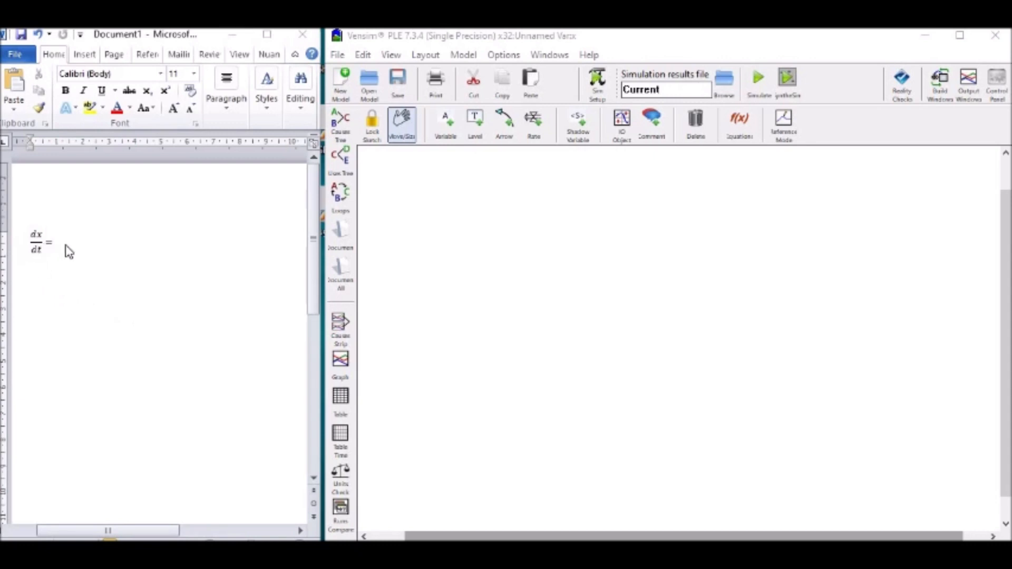
Complete the dx/dt equation in the Word document with 3 as its right-hand side
click(47, 242)
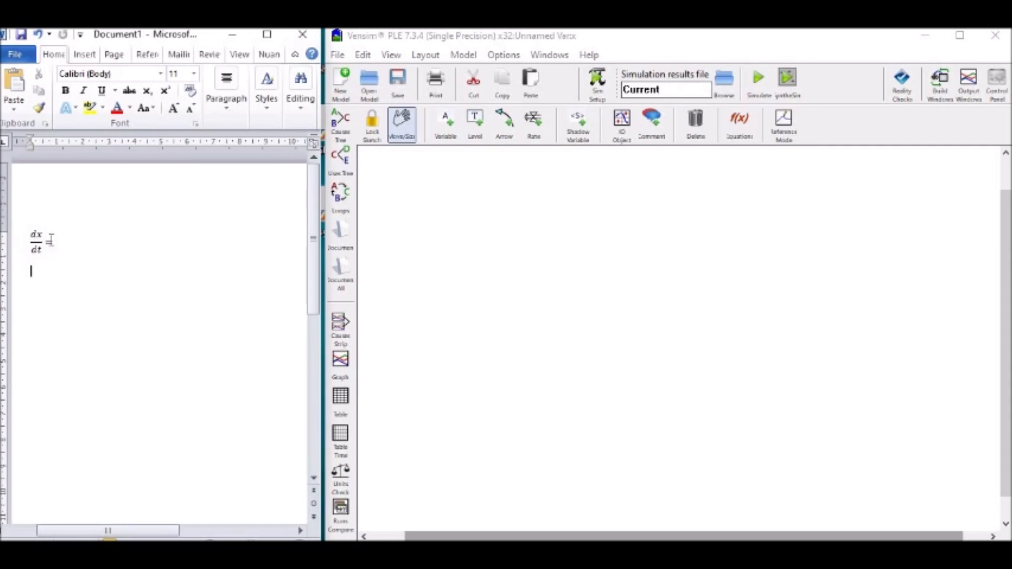
click(55, 241)
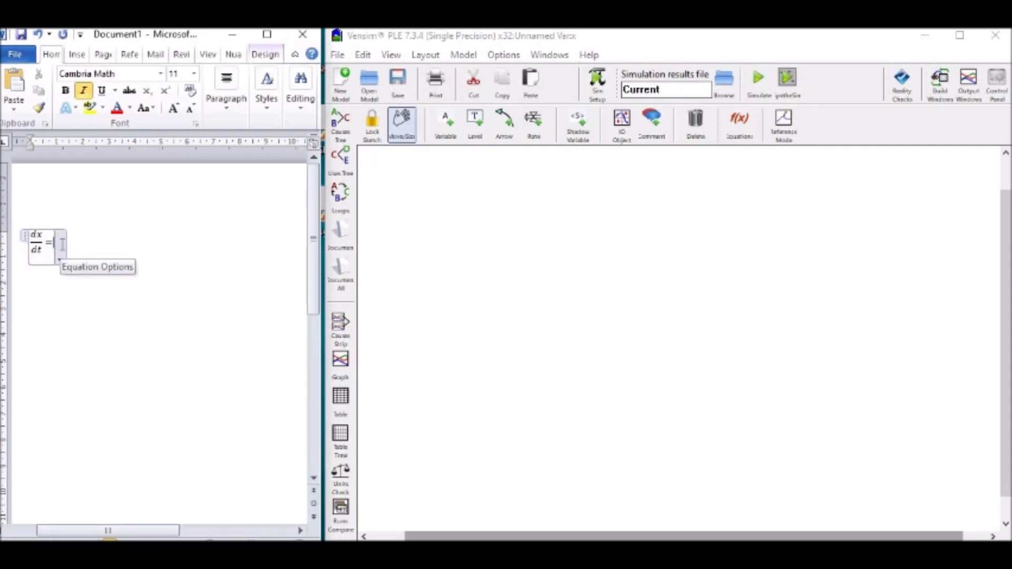
text(3)
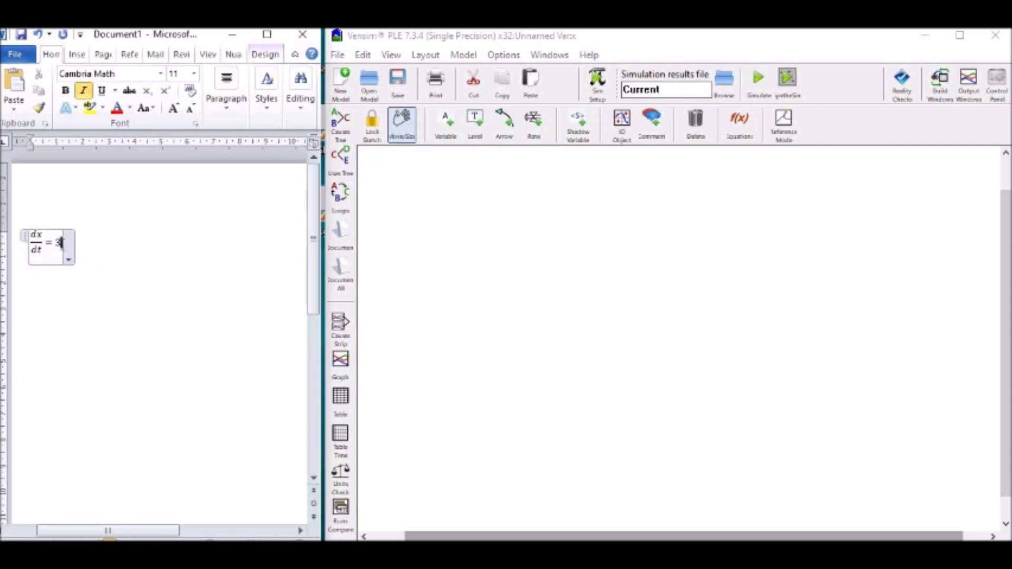
click(90, 243)
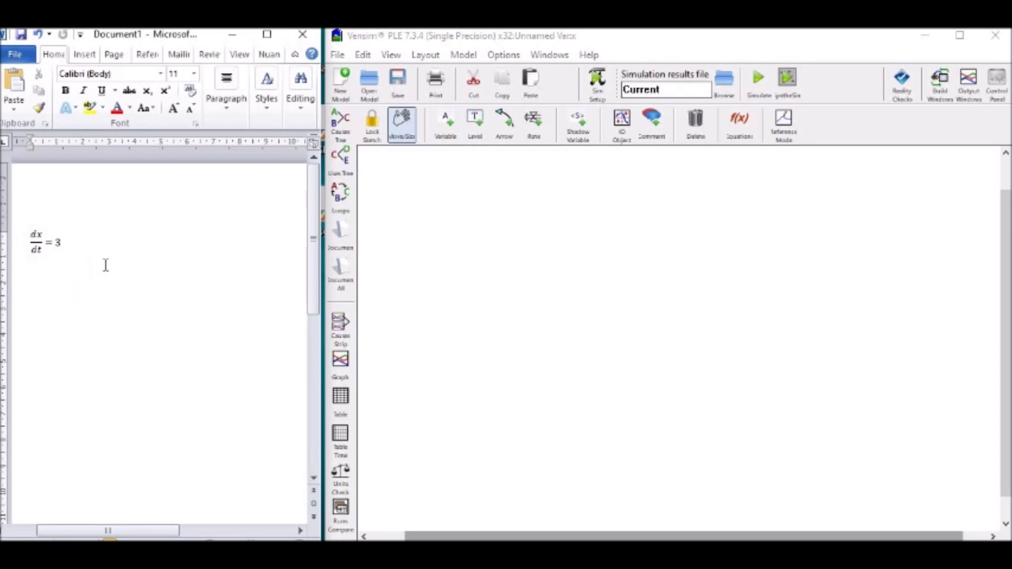
Append an arrow and the general solution x(t) = 3t + c after the differential equation
key(ctrl+z)
text(-)
text(> )
text(x)
text(()
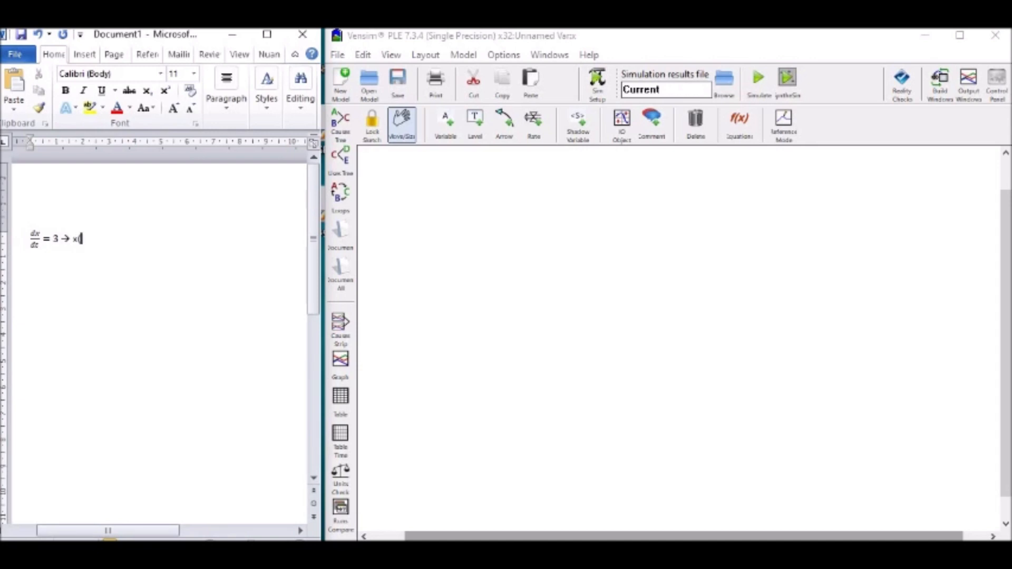
text(t)=3t+c)
Add a line below the equation reading "Nilai awalnya x(0) = 10, maka x(0)=3.0 + c → c=10"
key(Return)
text(Nilai awal)
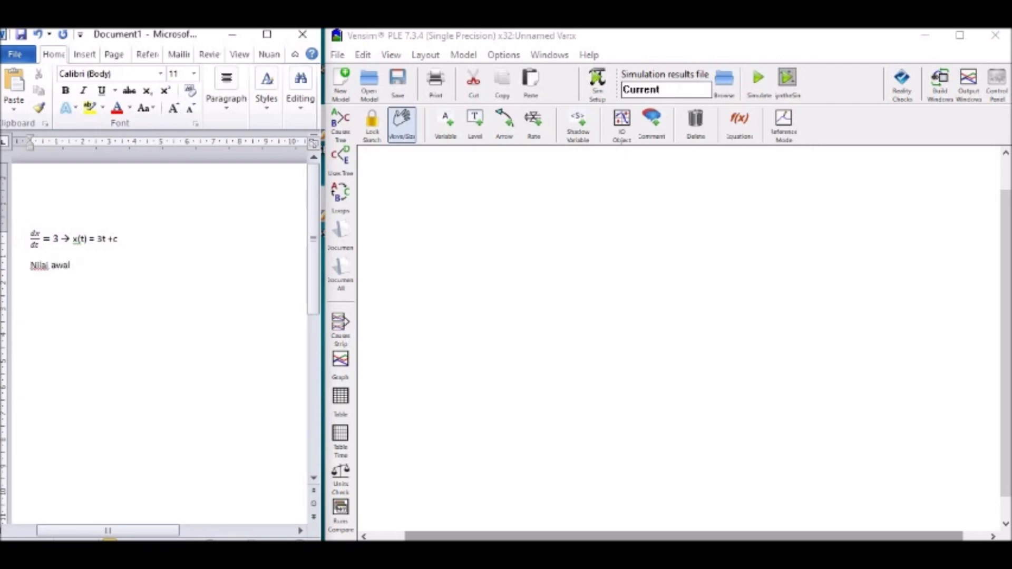
text(nya x(0) = 10, )
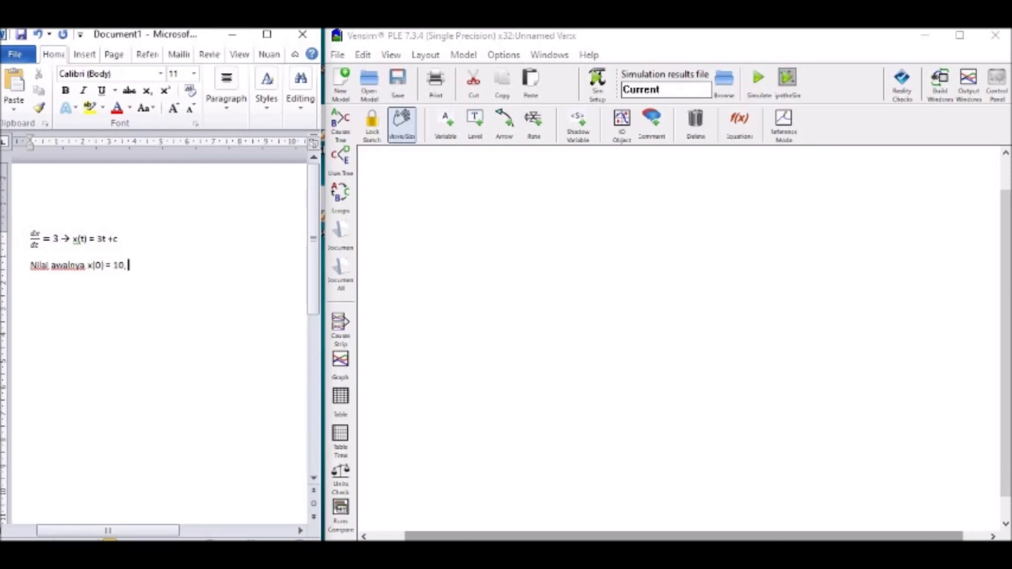
text(maka x(0)=3.0 + c)
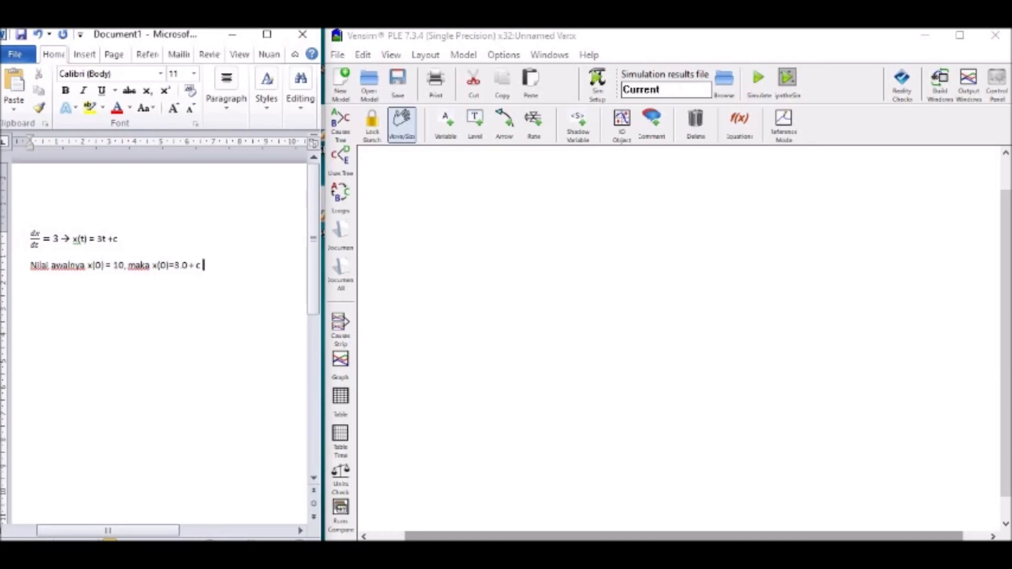
text(>)
Write the particular solution x(t) =3t+10 on its own line, with a lowercase x
text(()
text(t) =3t+10)
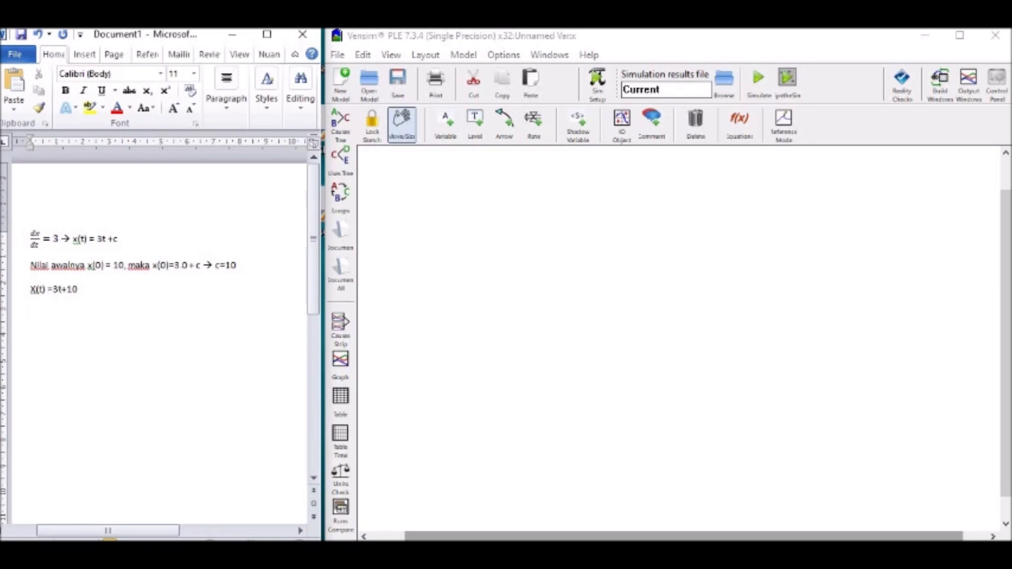
click(38, 289)
key(BackSpace)
text(x)
Switch to Vensim and place a level variable named x on the empty sketch
click(476, 132)
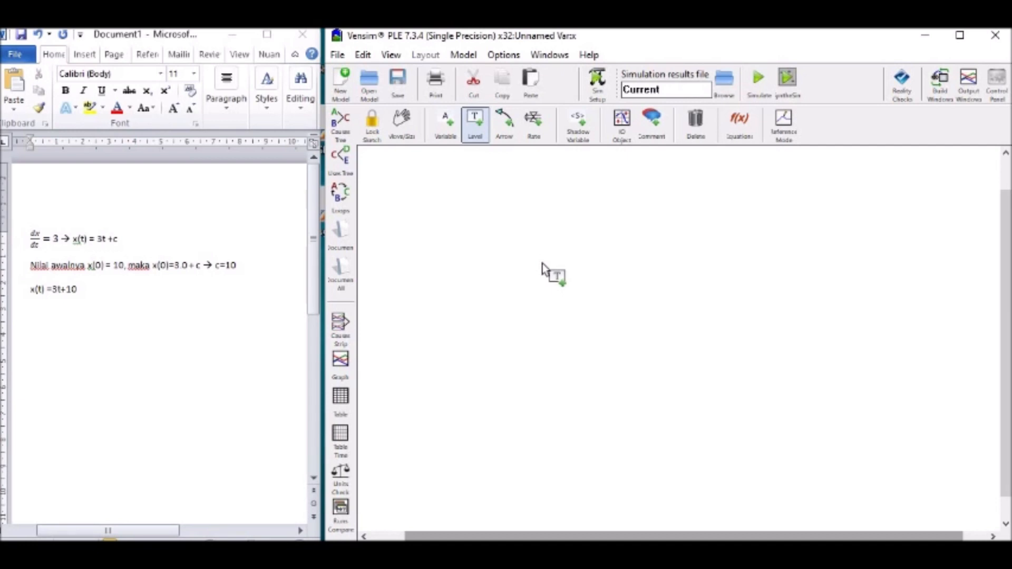
click(550, 253)
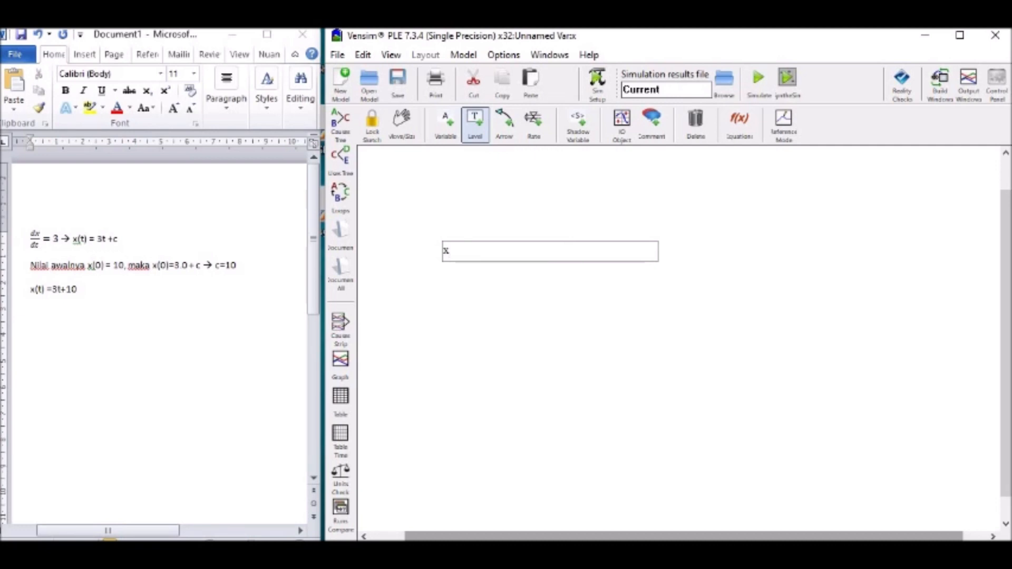
text(x)
key(Return)
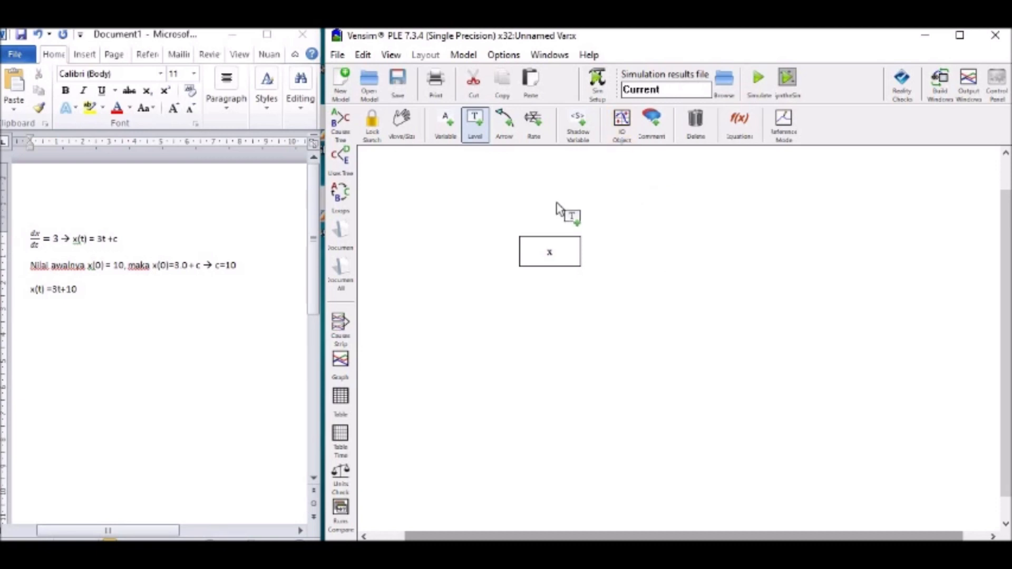
Add a rate named dxdt flowing from a cloud source into the level x
click(536, 126)
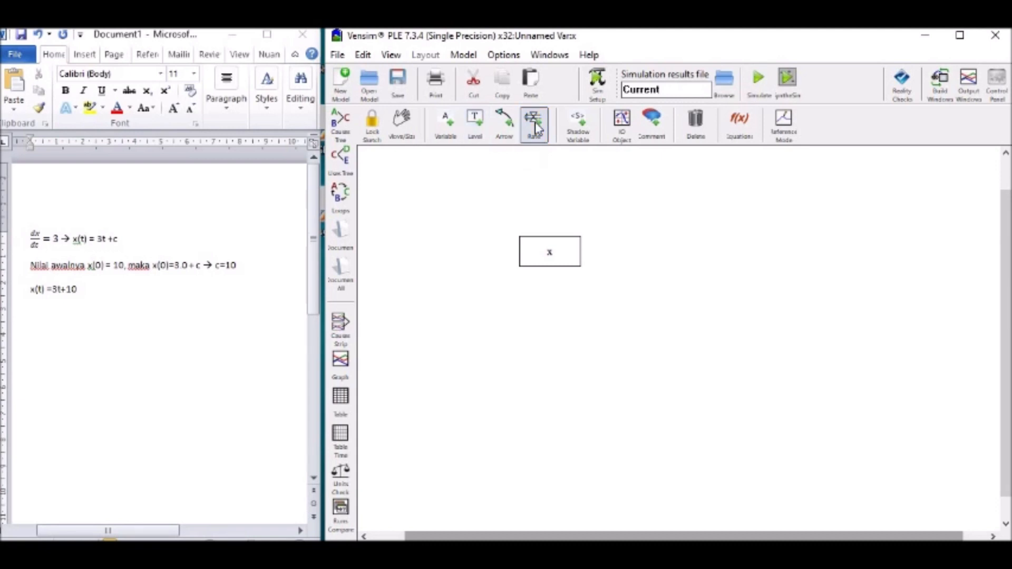
click(407, 254)
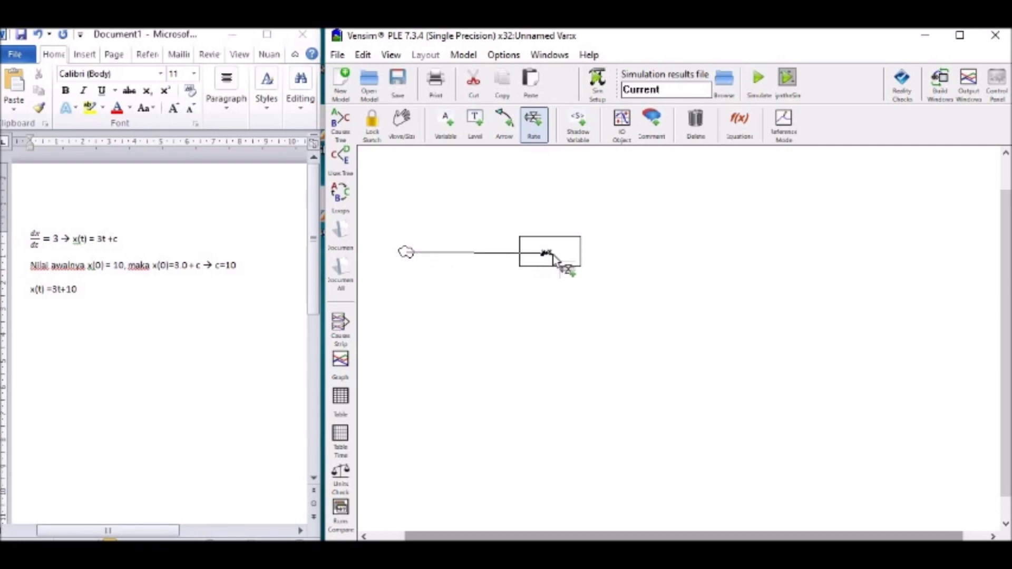
click(553, 257)
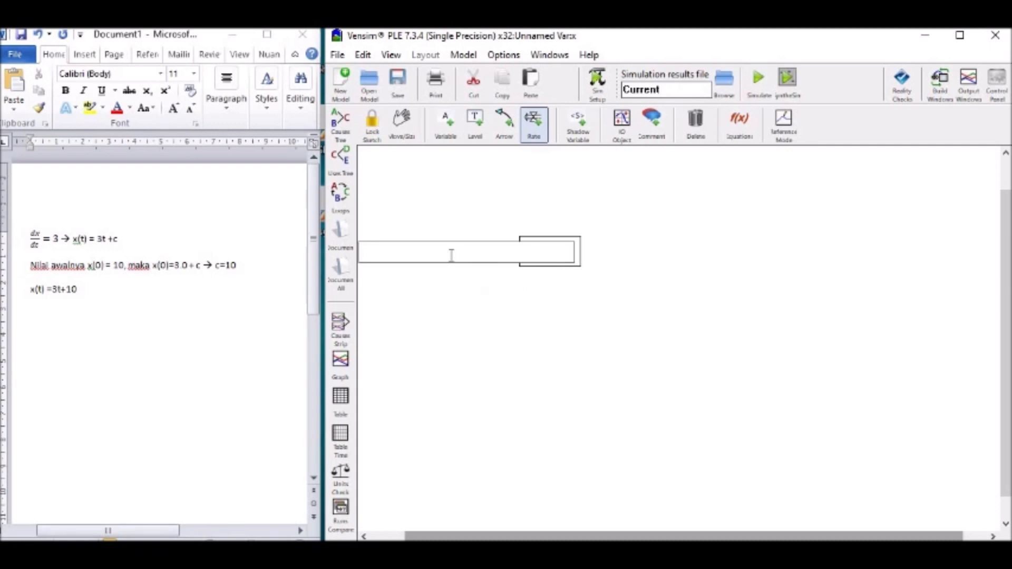
text(dxdt)
key(Return)
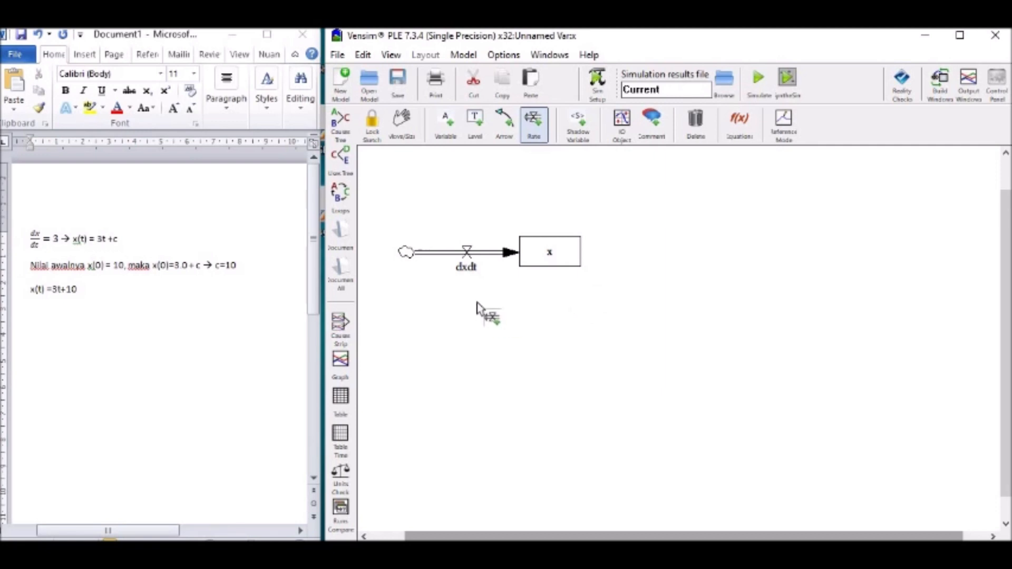
Set the equation of the rate dxdt to the constant 3 and check its syntax
click(551, 238)
click(744, 132)
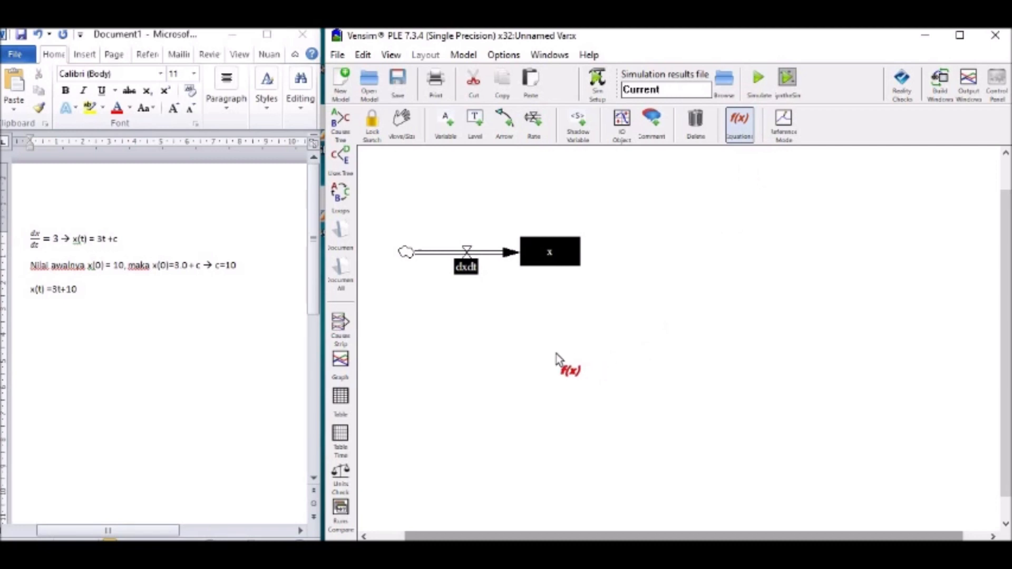
click(468, 269)
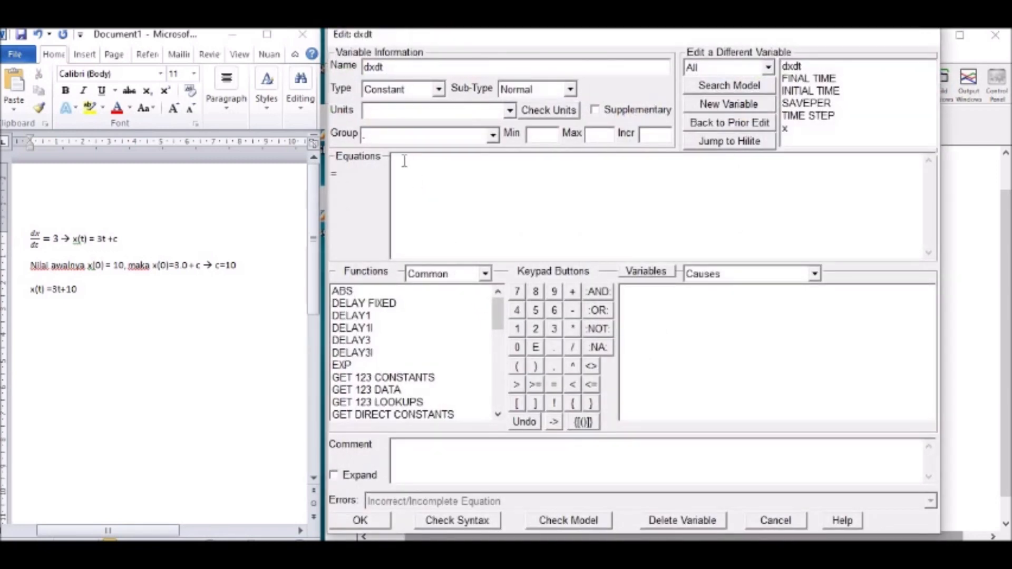
text(3)
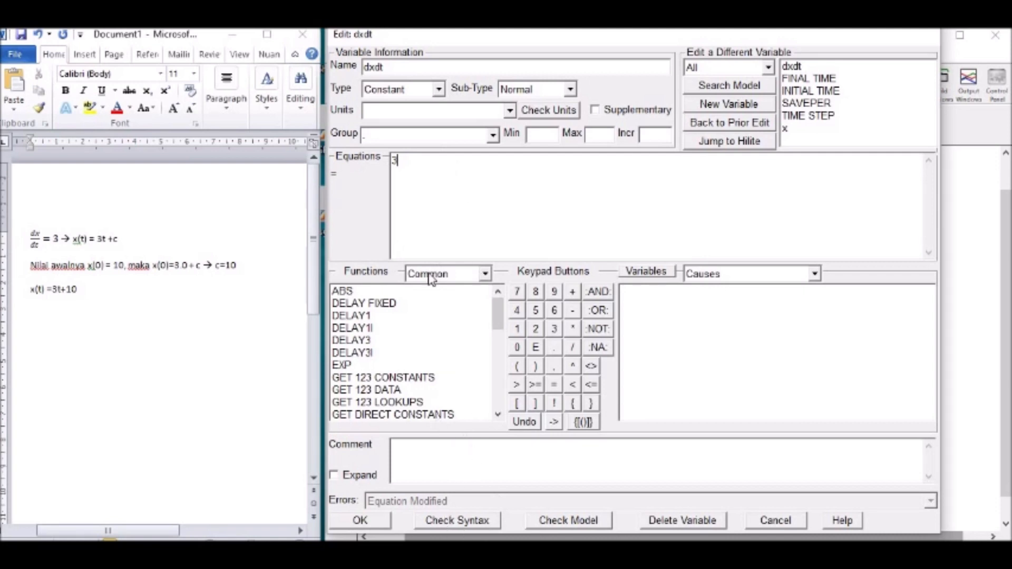
click(466, 521)
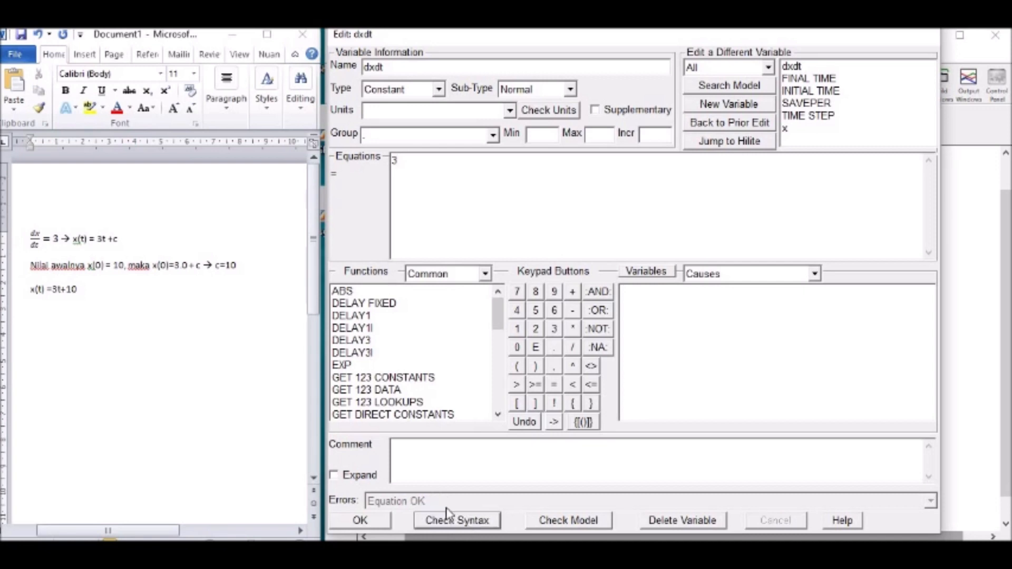
click(373, 525)
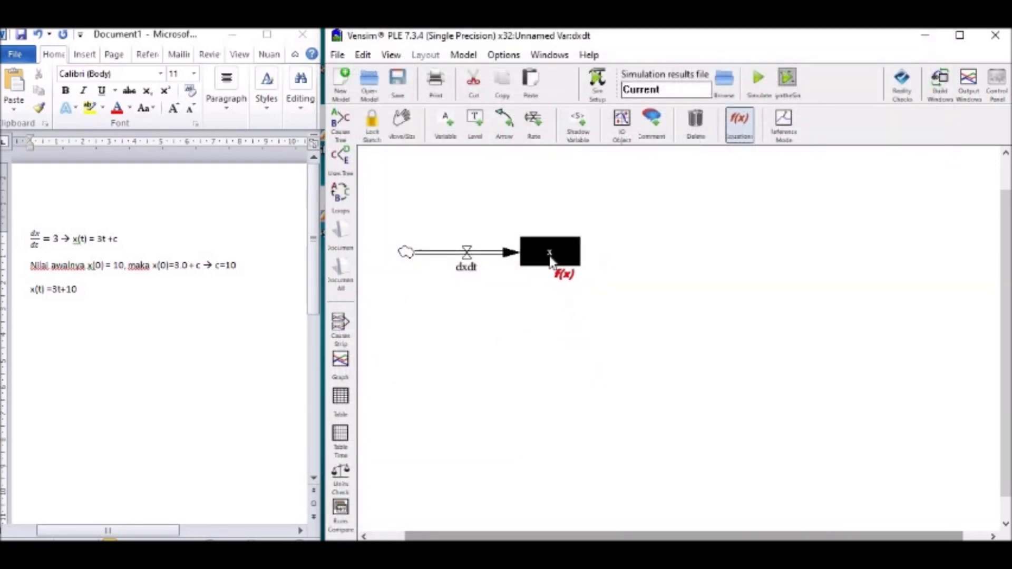
Set the initial value of the level x to 10 and check the equation's syntax
click(567, 261)
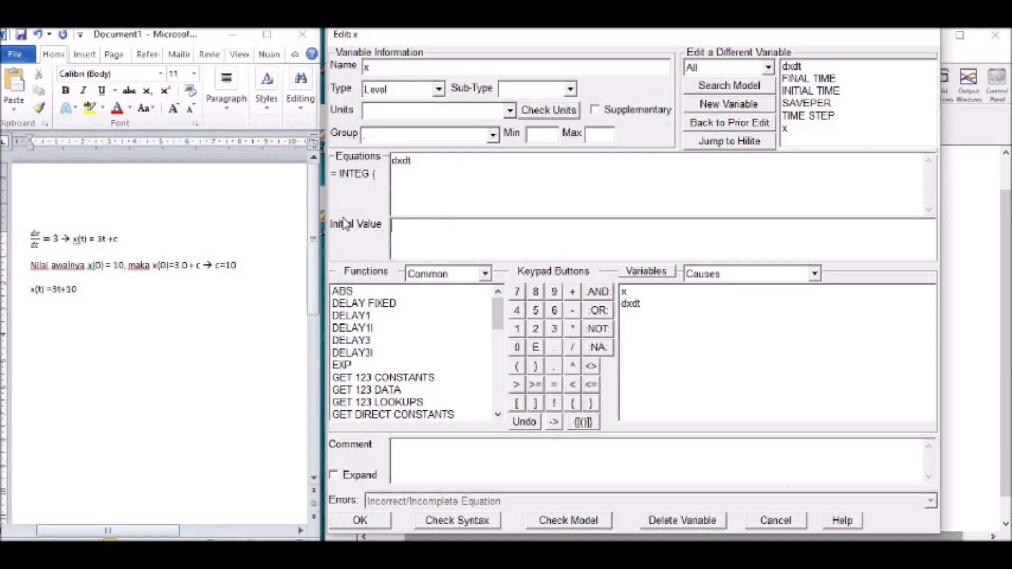
click(400, 227)
text(10)
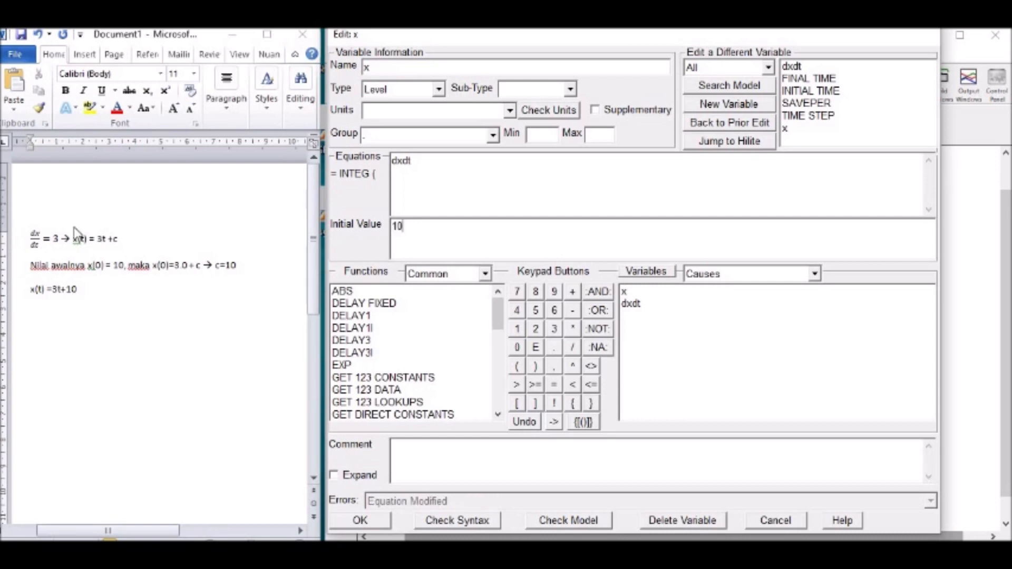
click(486, 522)
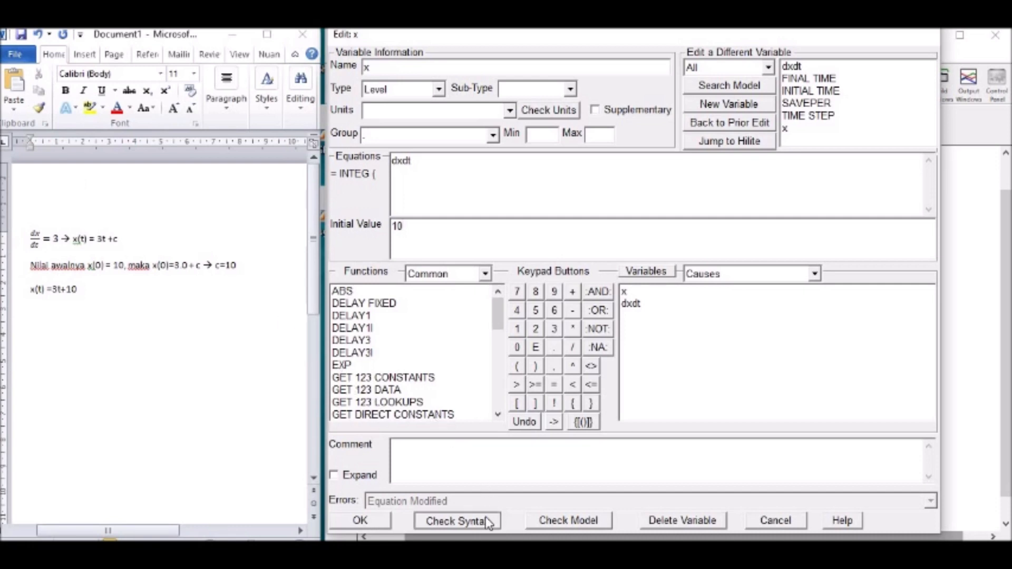
click(377, 521)
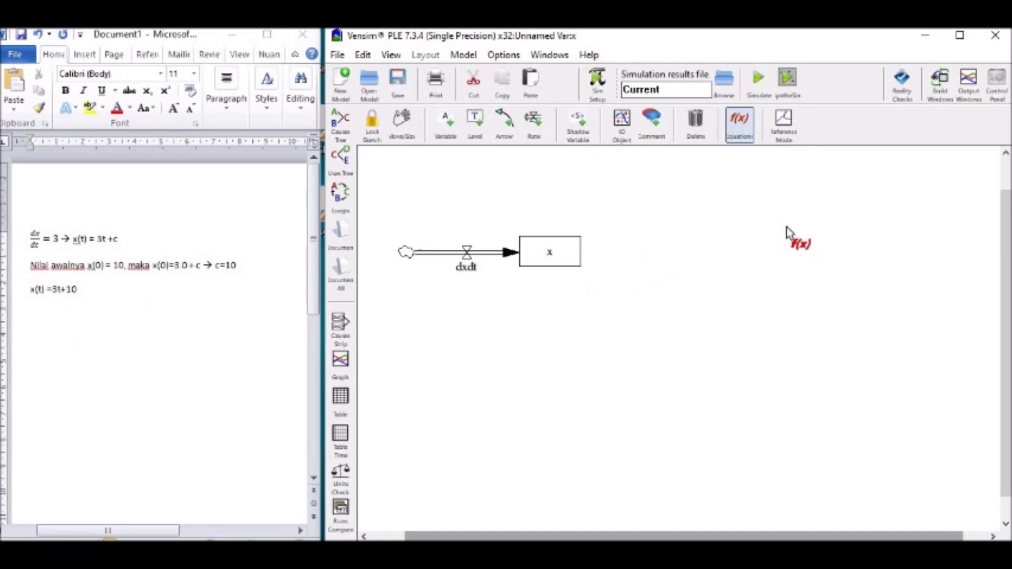
Simulate the model, agreeing to save the sketch for automated backup and to overwrite the dataset Current
click(761, 80)
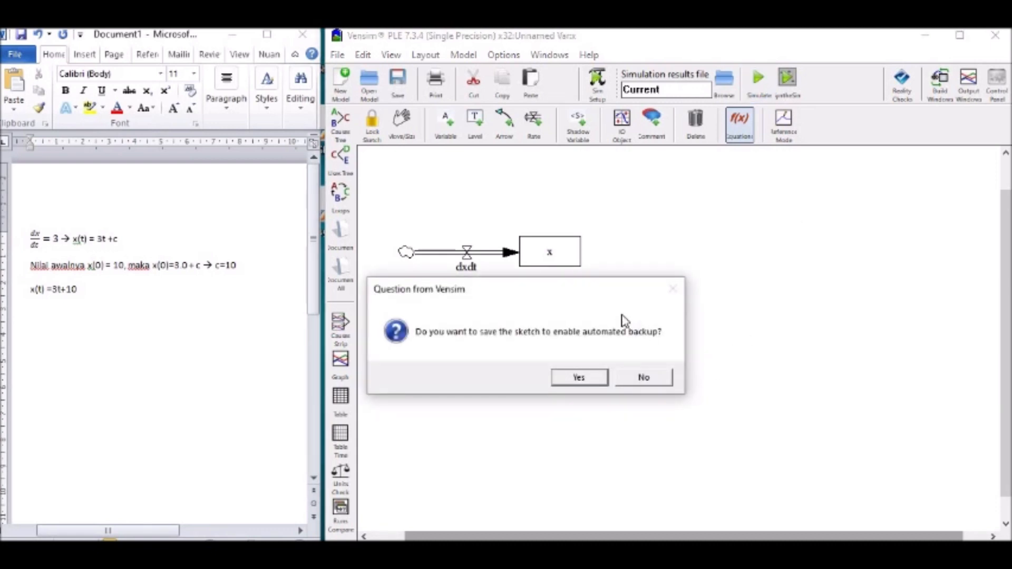
drag(615, 294, 854, 213)
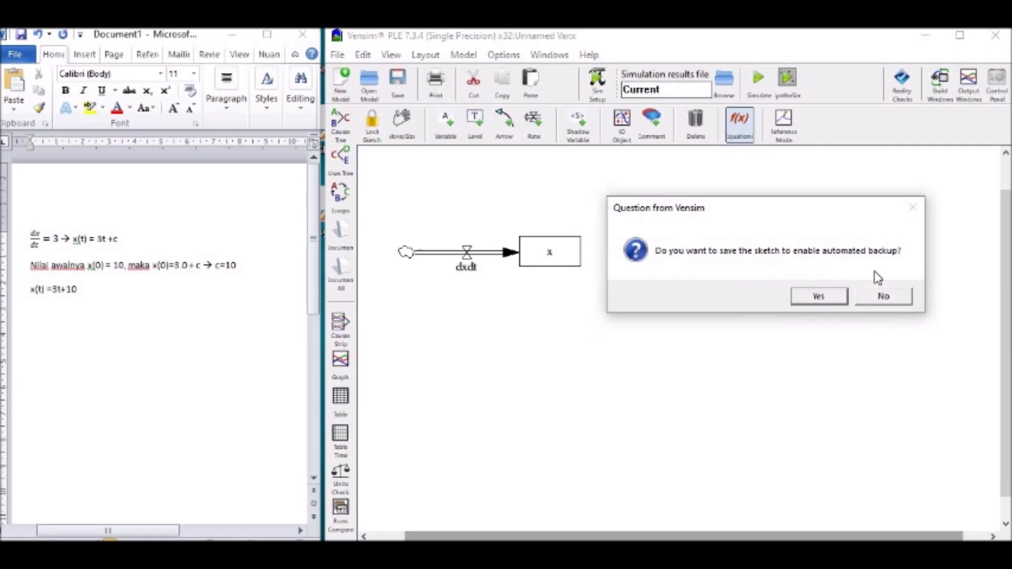
click(819, 296)
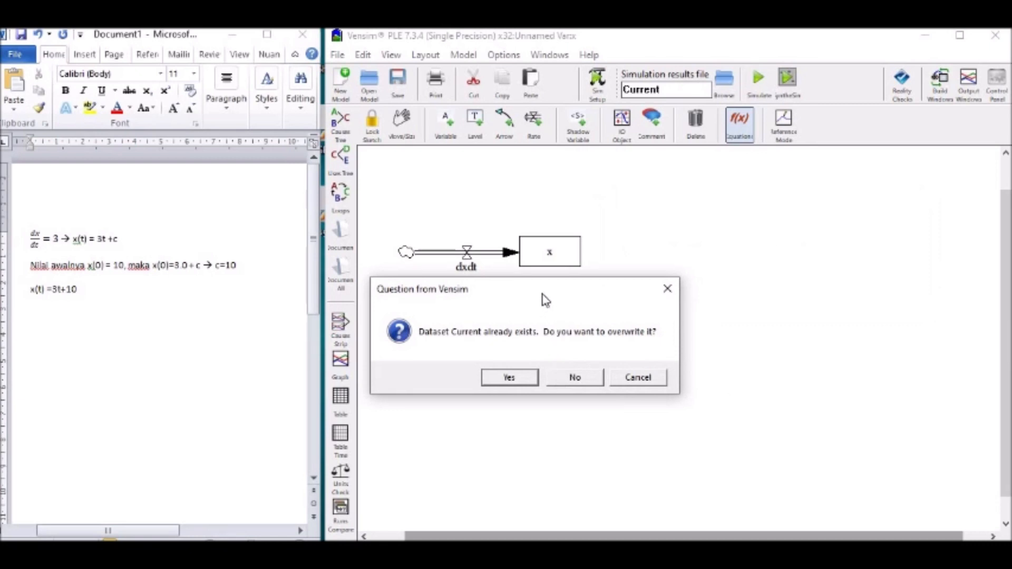
drag(543, 295, 798, 274)
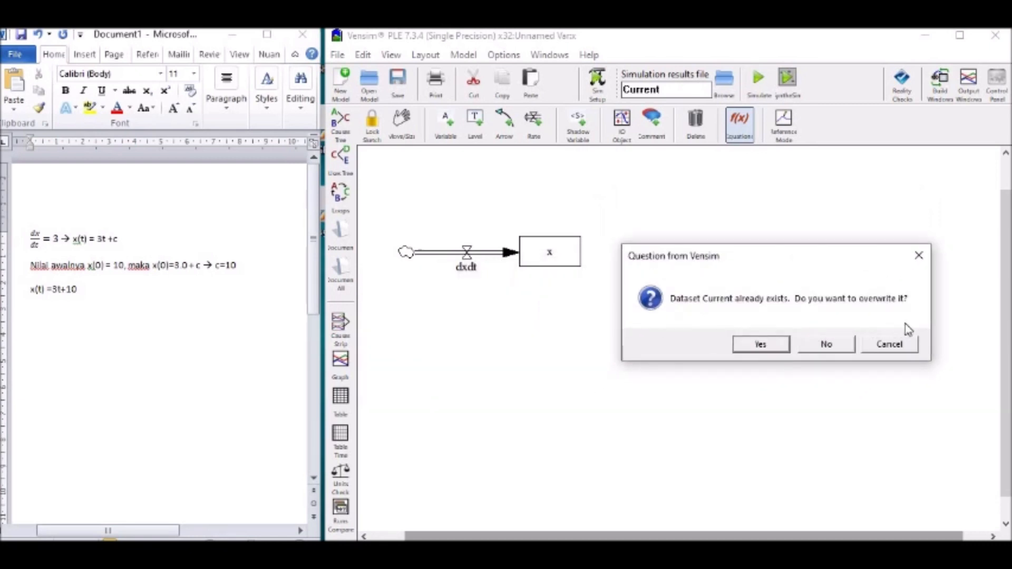
click(771, 346)
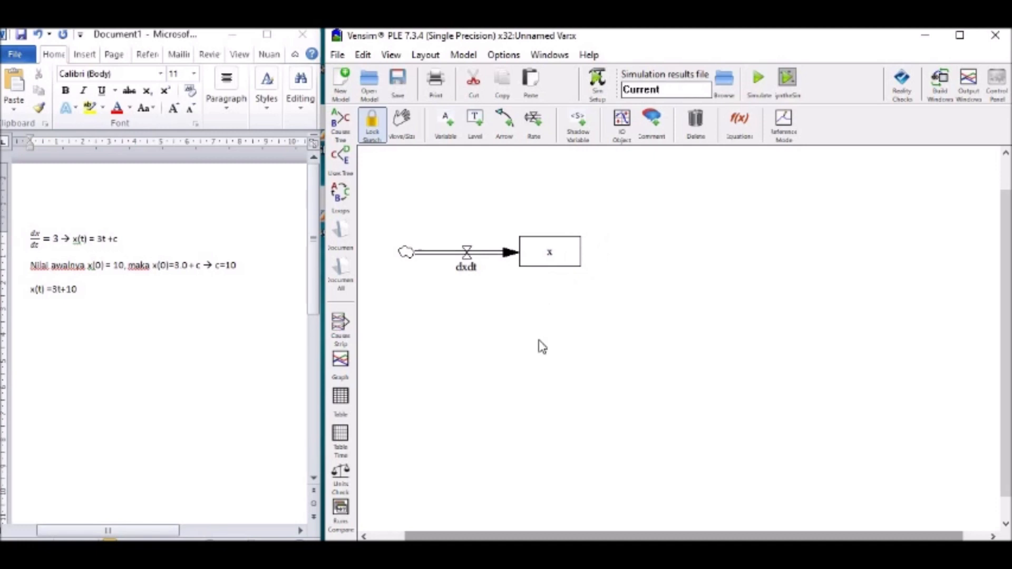
Graph the level x beside the model diagram and examine its simulated values in a table
click(554, 258)
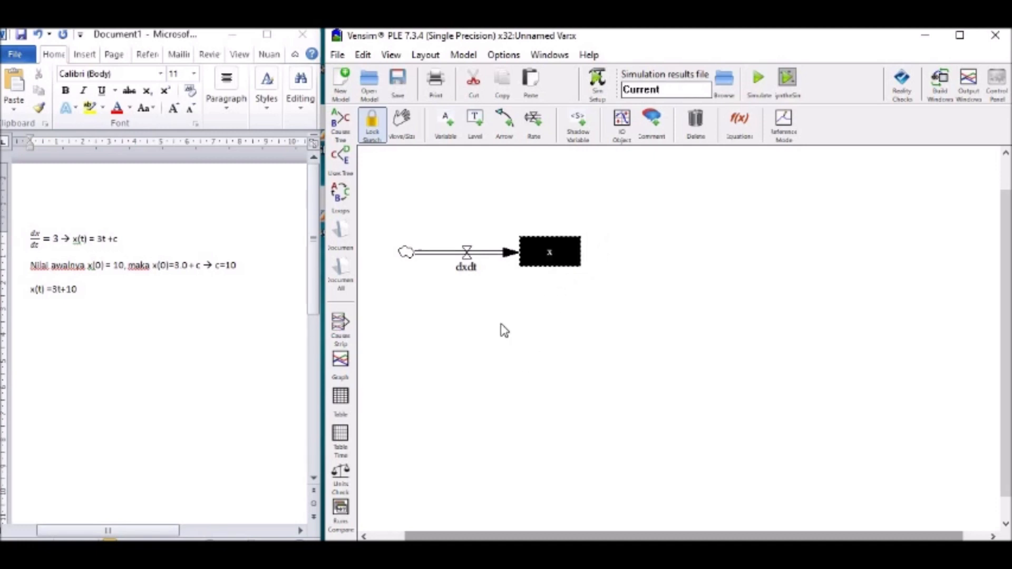
click(347, 363)
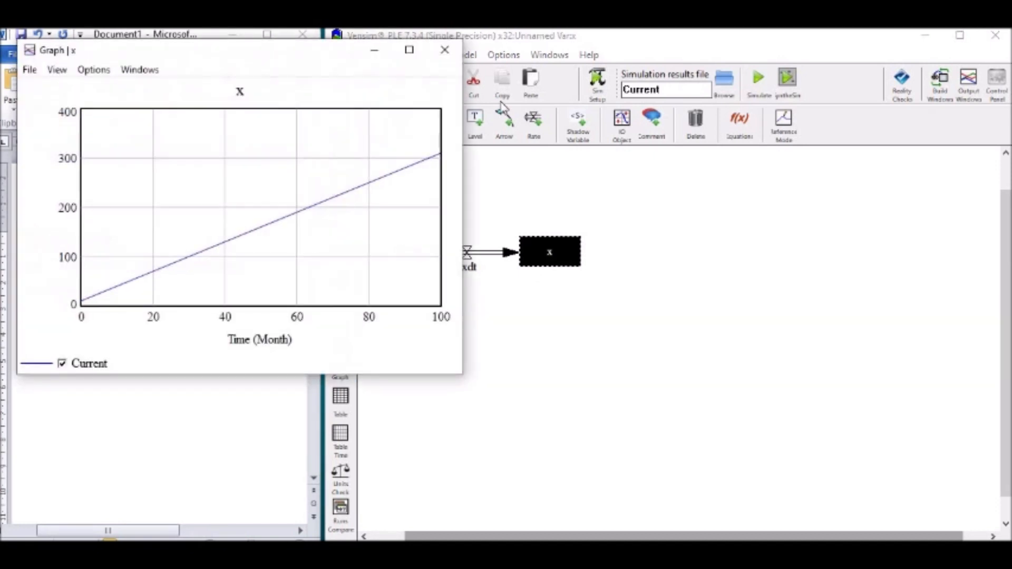
drag(370, 80, 852, 189)
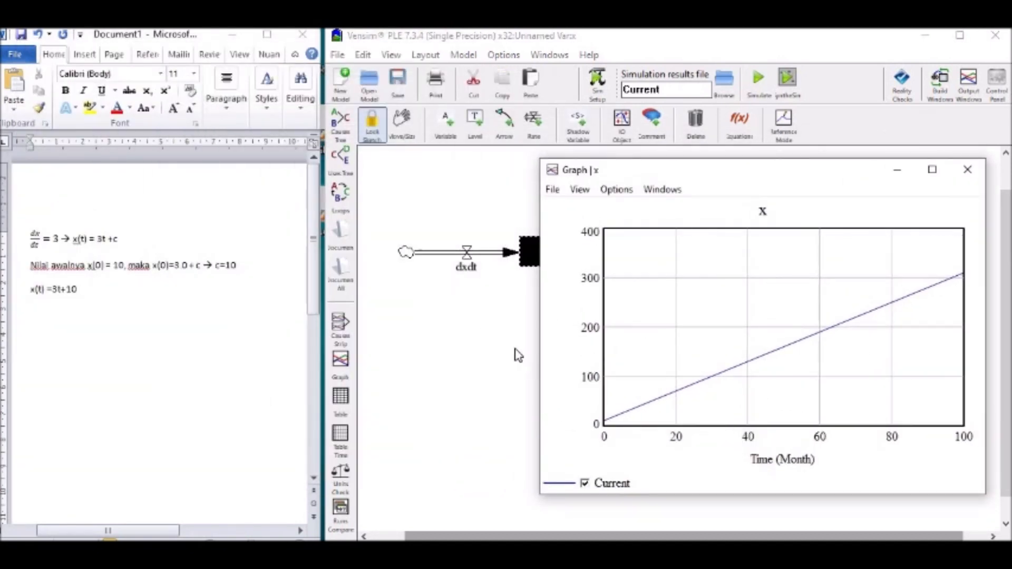
drag(539, 348, 604, 353)
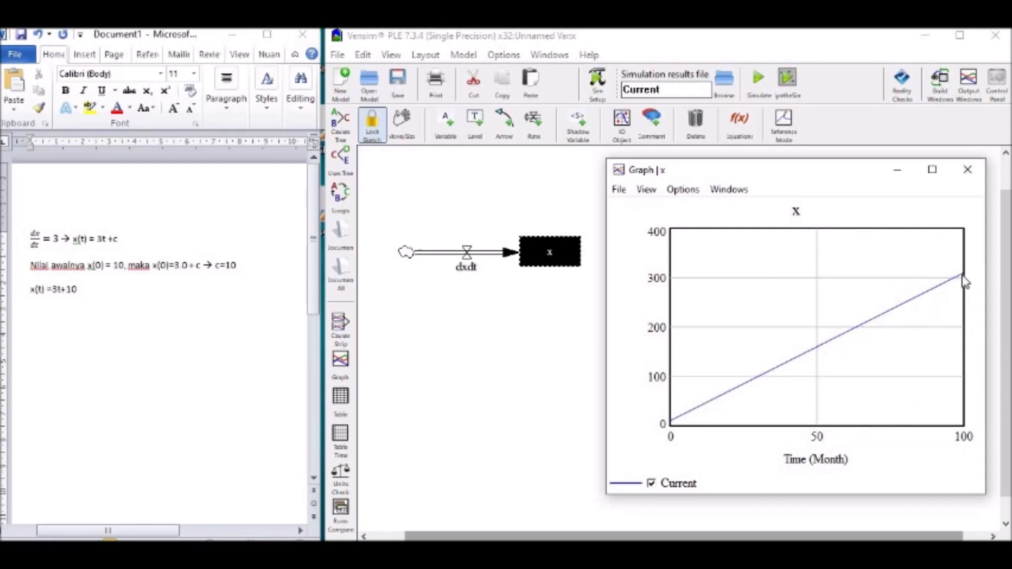
mouse_move(964, 281)
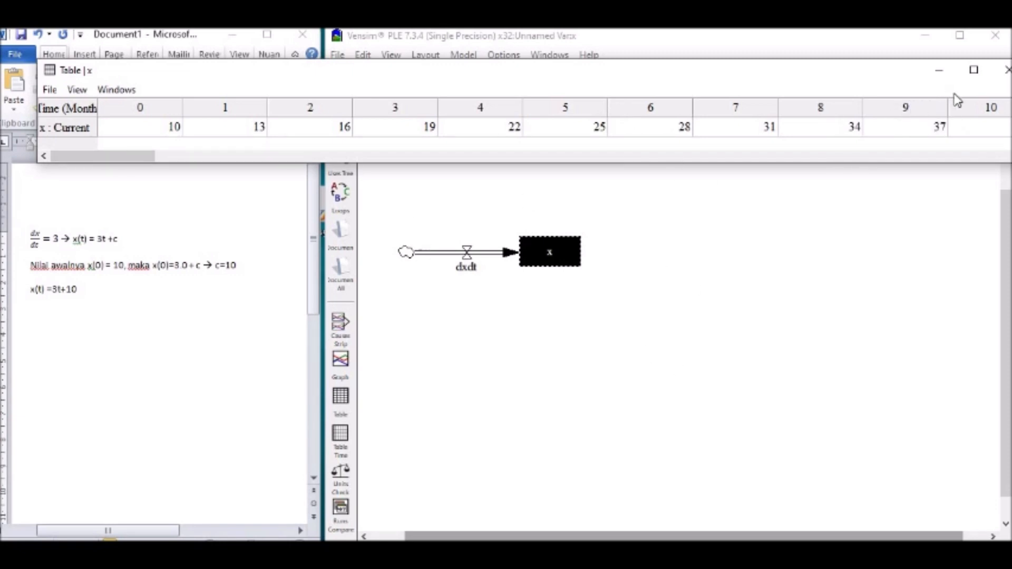
click(1006, 74)
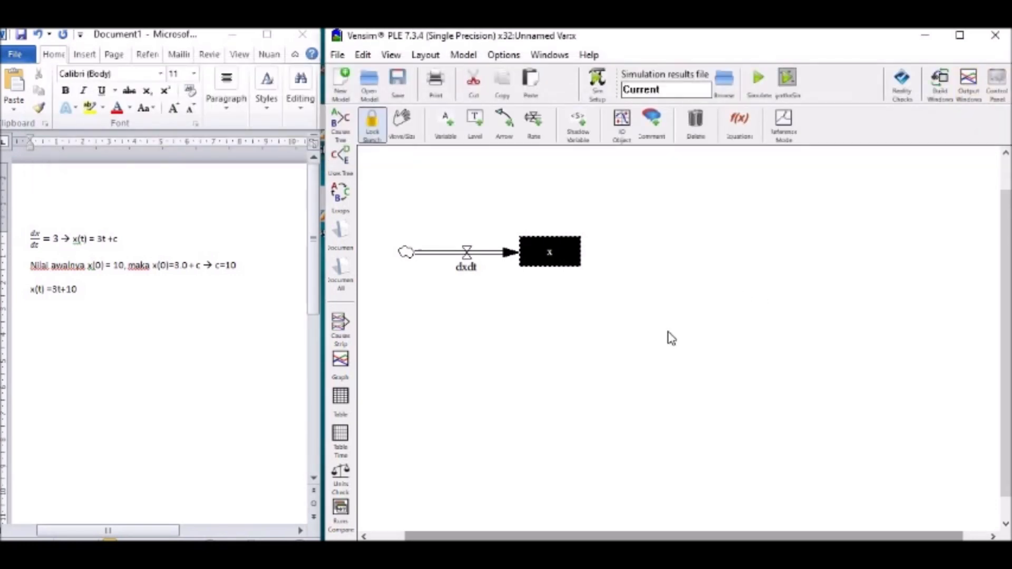